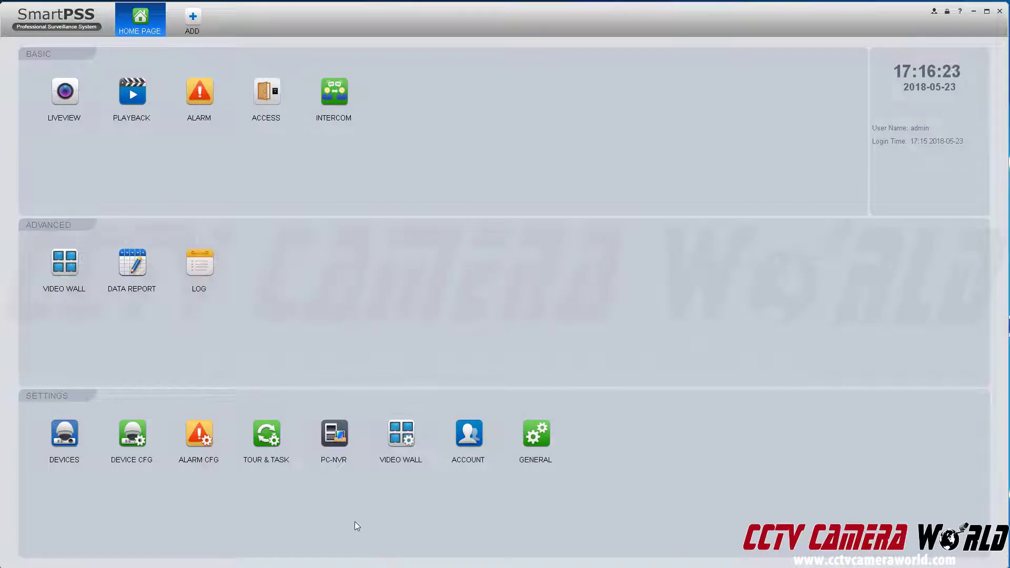
# - Open the Alarm CFG page from the Home Page to see the empty scheme list
pyautogui.click(203, 432)
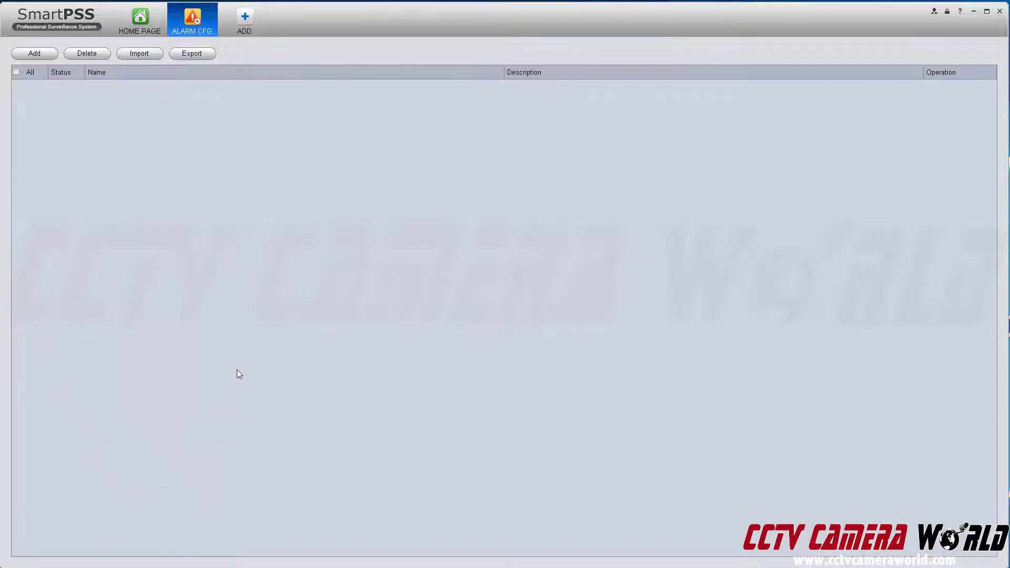
# - Add a new alarm scheme and rename it from 'Untitled 1' to 'office'
pyautogui.click(37, 53)
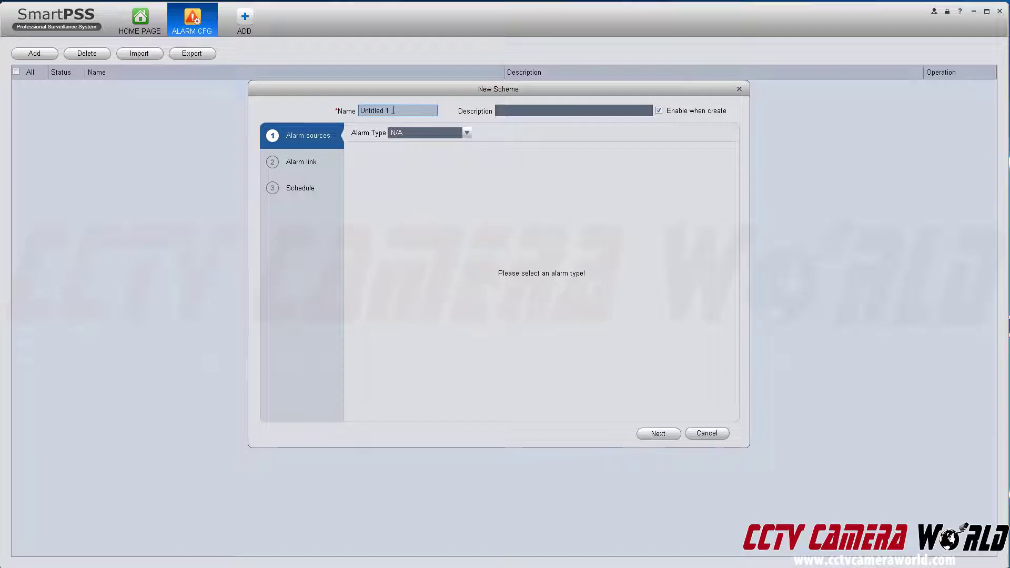
pyautogui.moveTo(392, 111); pyautogui.dragTo(347, 106)
pyautogui.write('office')
pyautogui.click(468, 134)
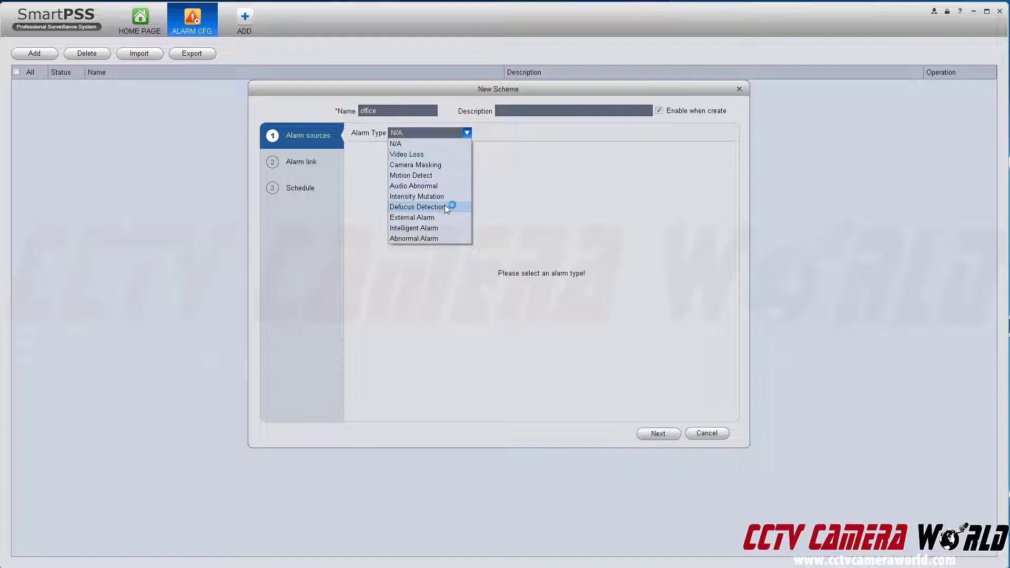
# - Set Motion Detect on warehouse local's Office camera as the alarm source and proceed to Alarm link
pyautogui.click(445, 175)
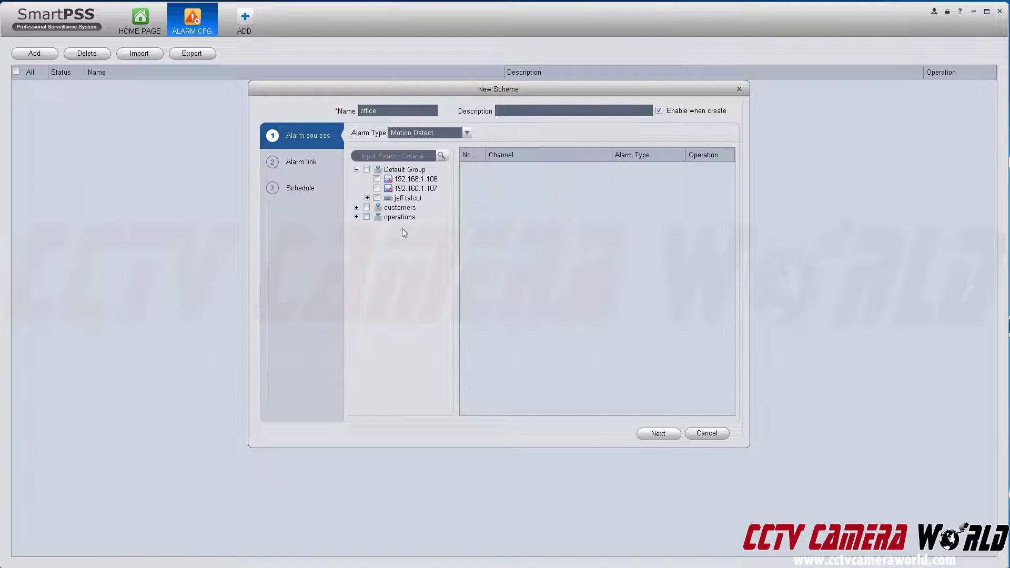
pyautogui.click(356, 216)
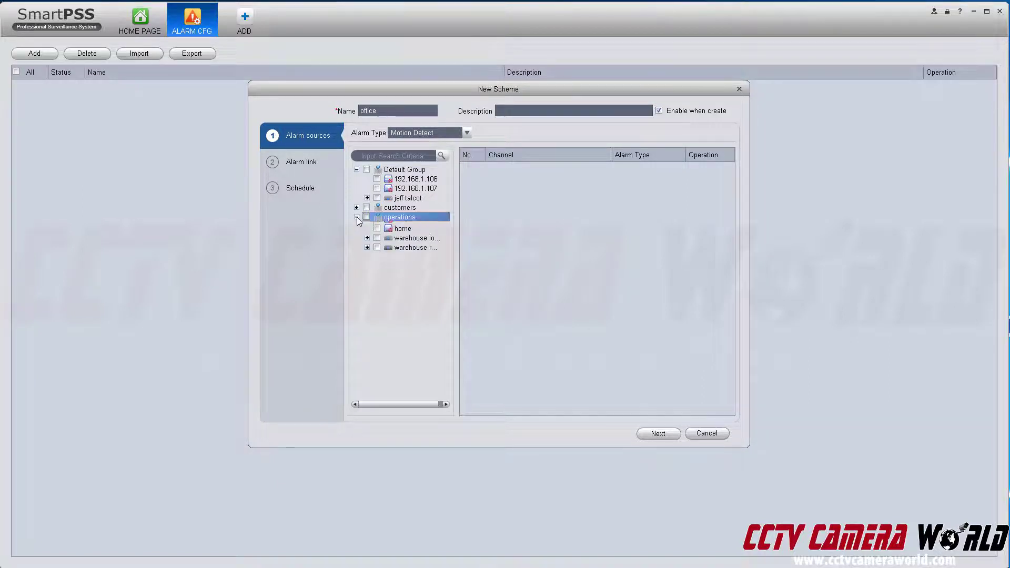
pyautogui.click(367, 255)
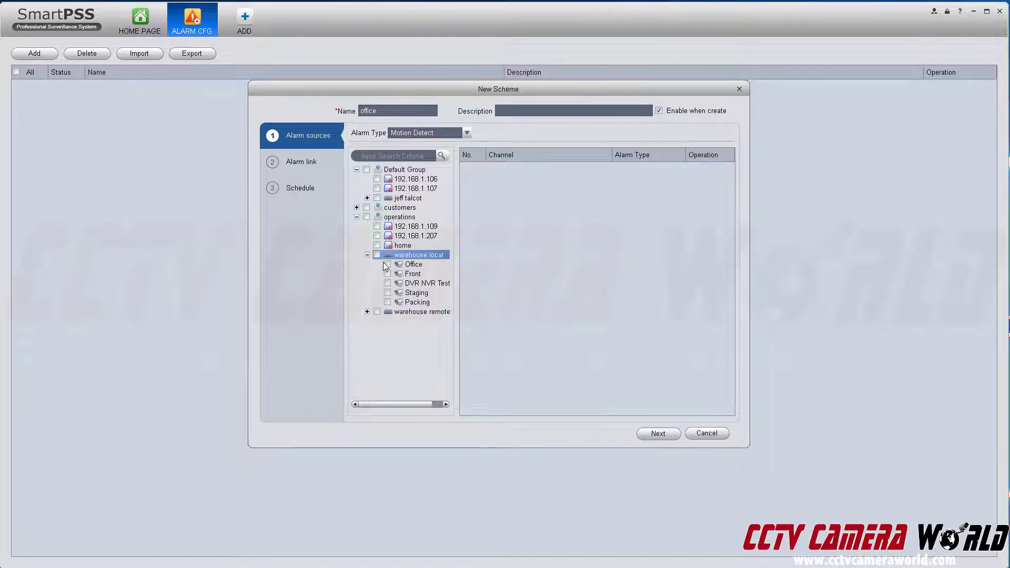
pyautogui.click(386, 264)
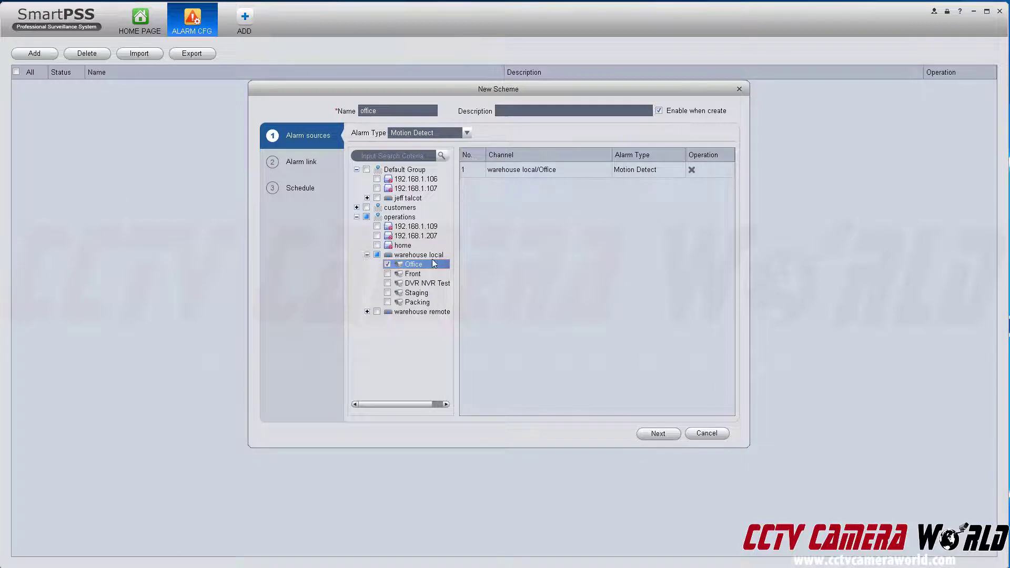
pyautogui.moveTo(431, 267)
pyautogui.click(658, 433)
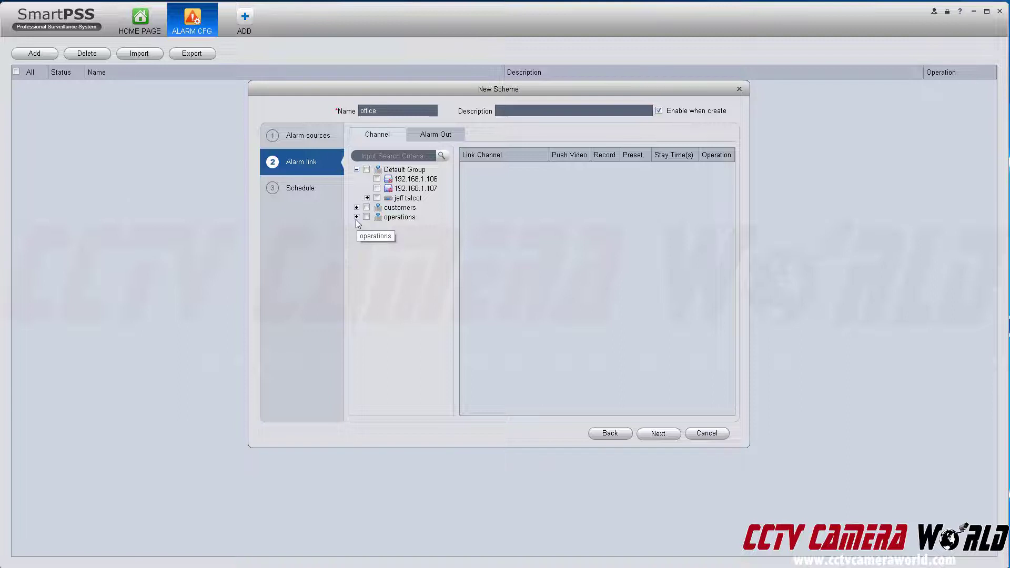
# - Link the warehouse local Office camera as a channel with Push Video and 20-second stay time
pyautogui.click(357, 217)
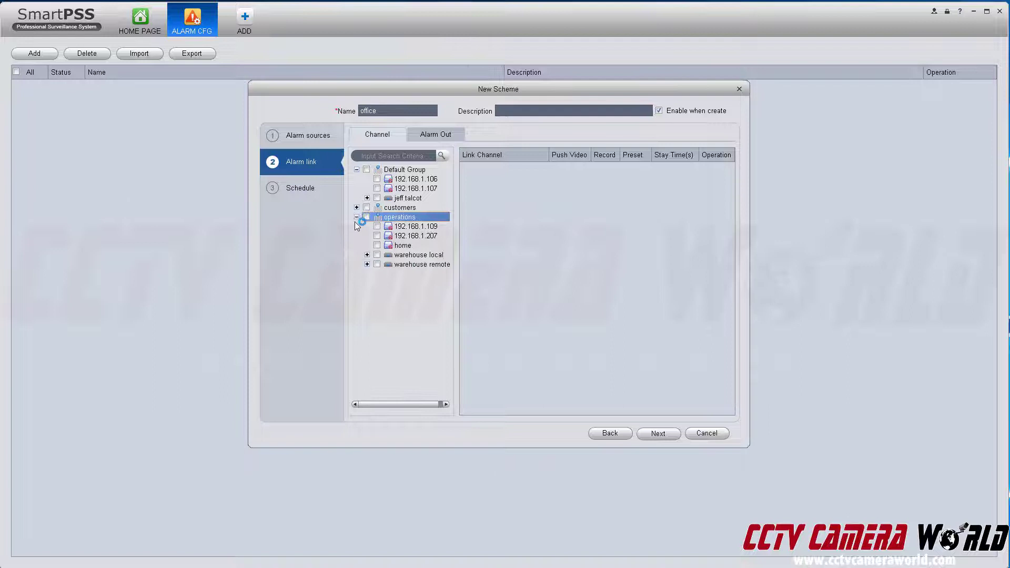
pyautogui.click(366, 255)
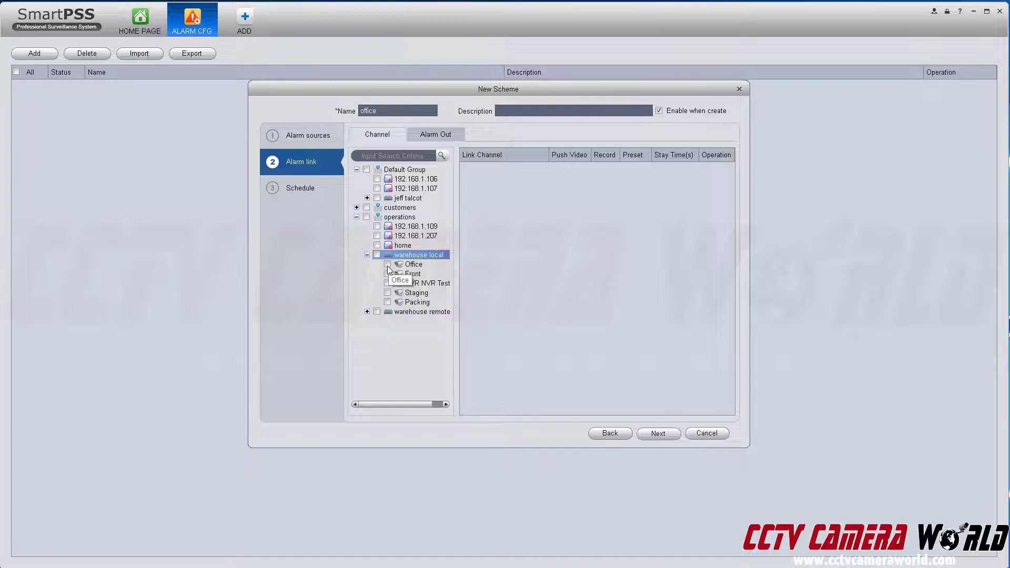
pyautogui.click(387, 265)
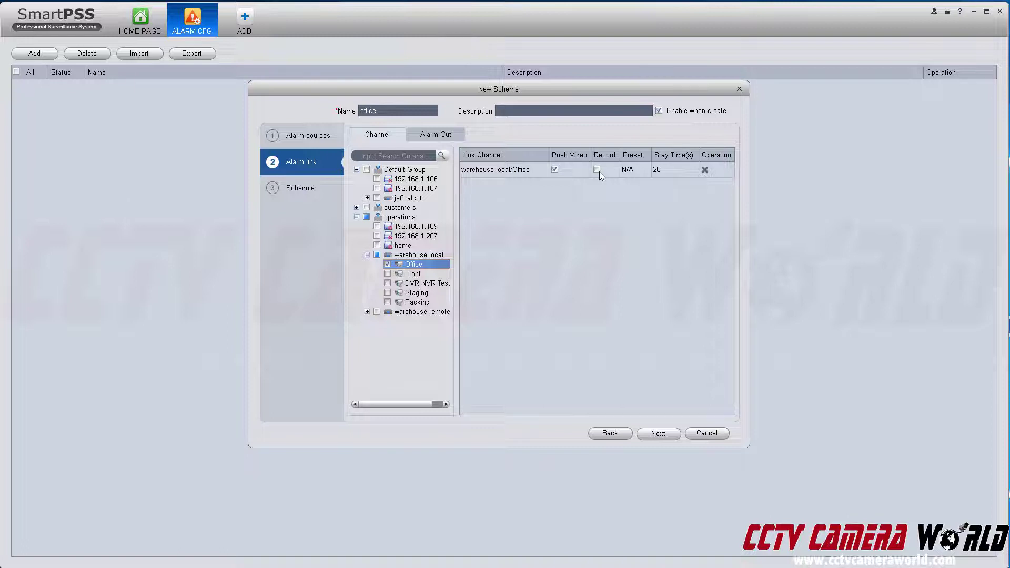
# - Change the Office link's stay time from 20 to 30 seconds
pyautogui.click(669, 167)
pyautogui.moveTo(679, 170); pyautogui.dragTo(654, 170)
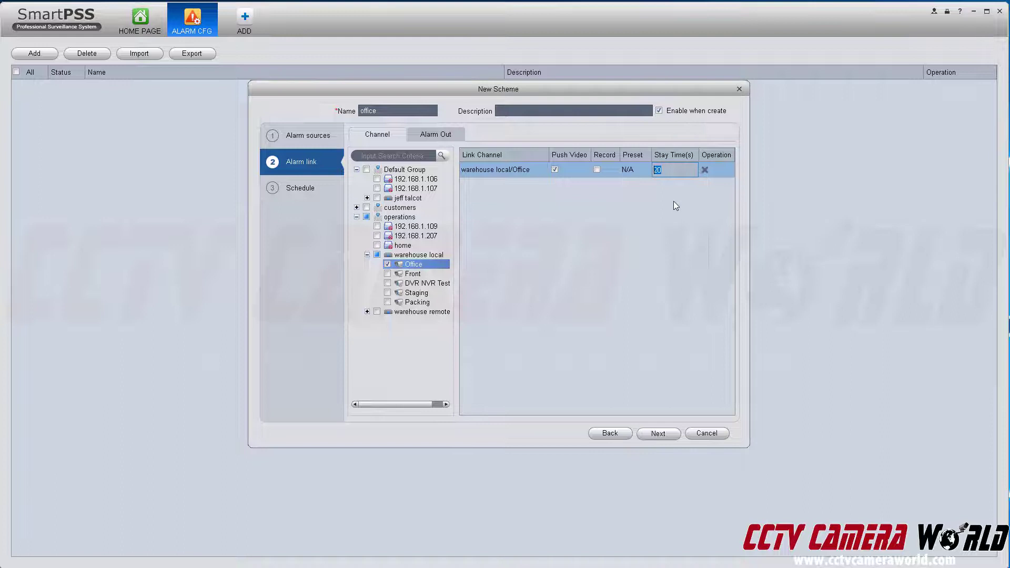
pyautogui.click(672, 170)
pyautogui.write('30')
pyautogui.click(655, 241)
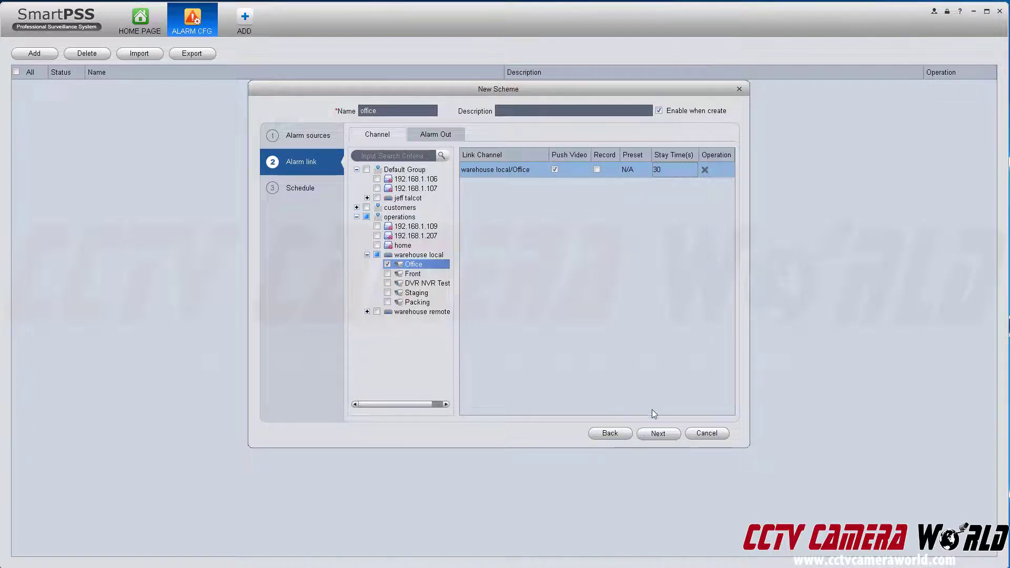
# - Erase Sunday's 01:30–11:15 and 16:15–18:00 schedule spans and confirm the office scheme
pyautogui.click(658, 432)
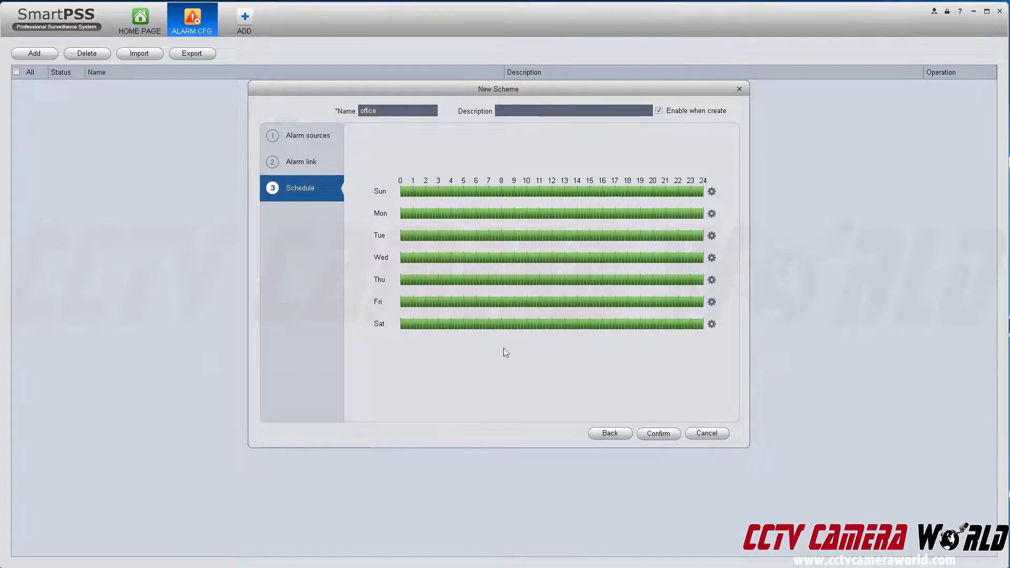
pyautogui.moveTo(419, 192)
pyautogui.mouseDown()
pyautogui.moveTo(624, 191)
pyautogui.moveTo(413, 191)
pyautogui.mouseUp()
pyautogui.moveTo(627, 192)
pyautogui.mouseDown()
pyautogui.moveTo(607, 192)
pyautogui.moveTo(626, 191)
pyautogui.mouseUp()
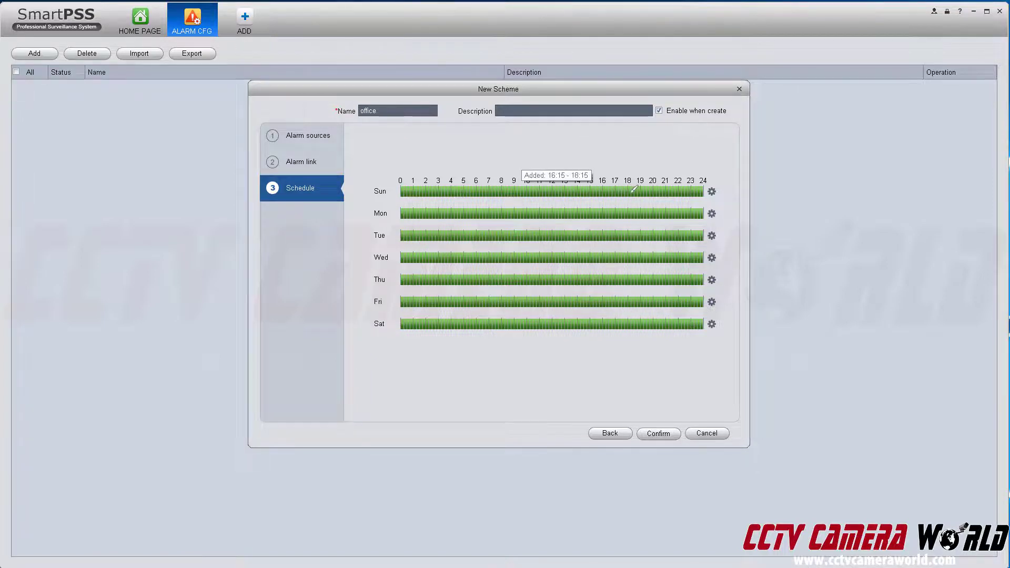
pyautogui.click(659, 433)
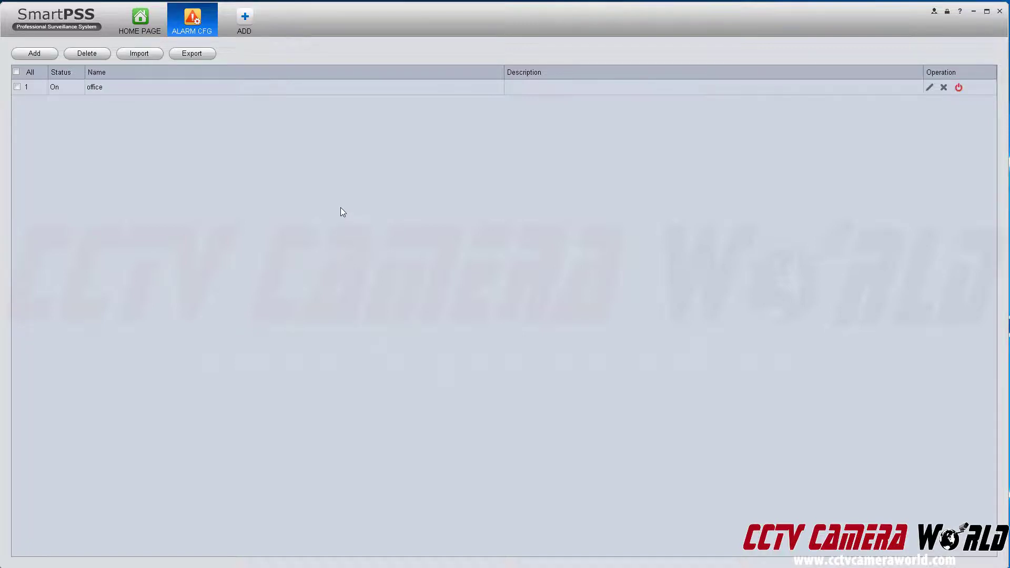
# - Open a new live view with warehouse local's Office camera enlarged to single full view
pyautogui.click(262, 32)
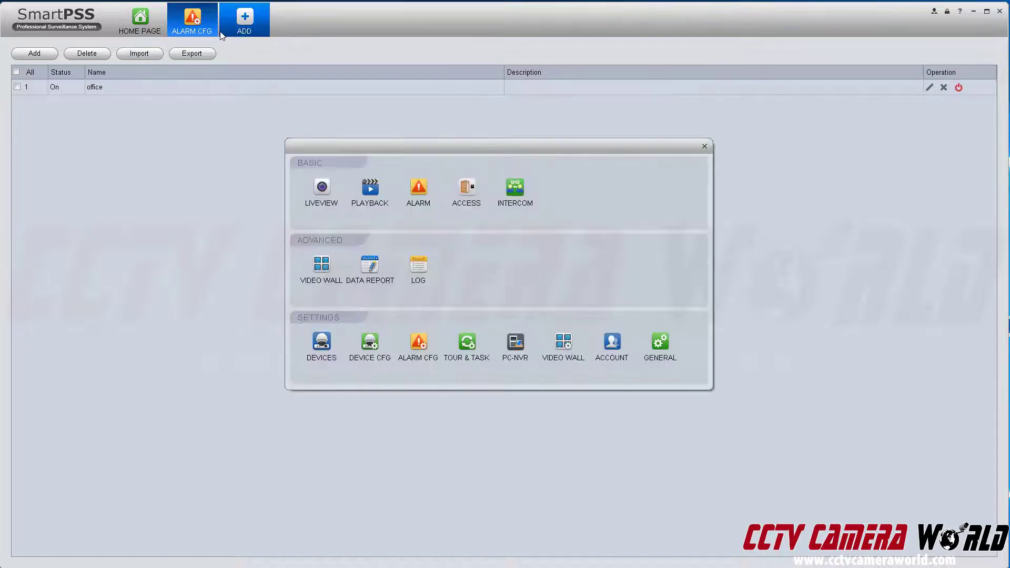
pyautogui.click(308, 189)
pyautogui.click(912, 124)
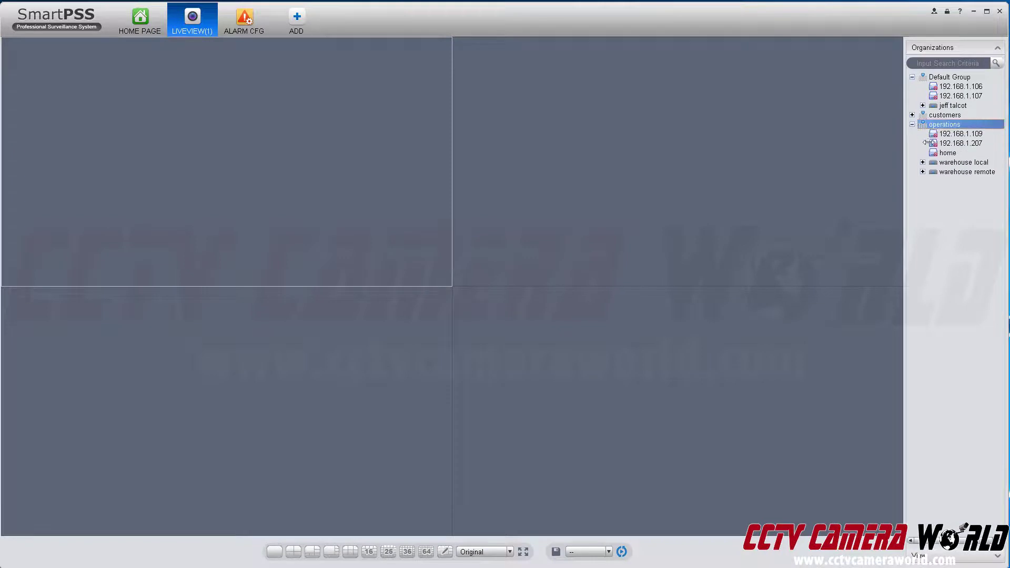
pyautogui.click(922, 162)
pyautogui.moveTo(957, 171); pyautogui.dragTo(337, 164)
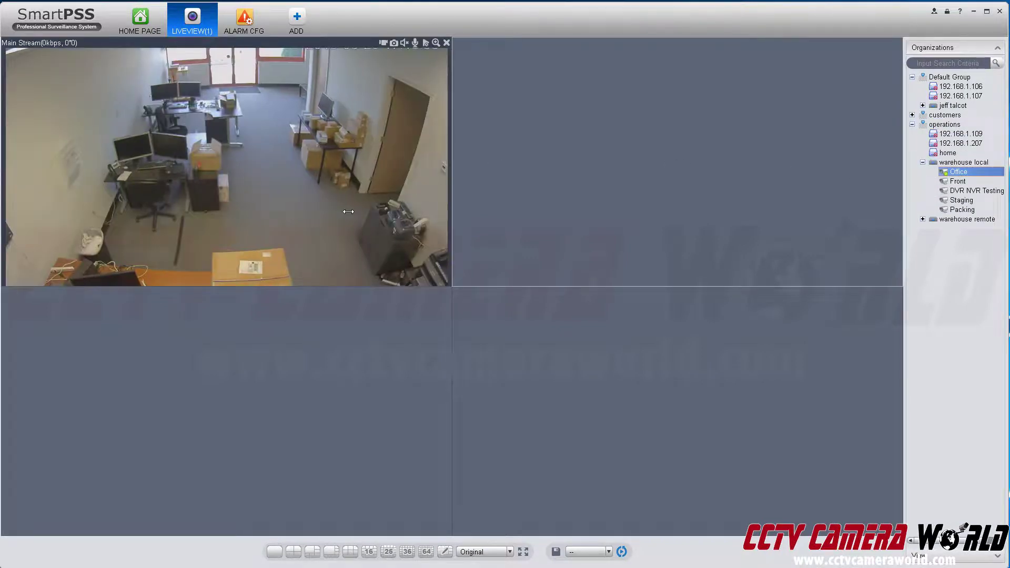
pyautogui.doubleClick(350, 207)
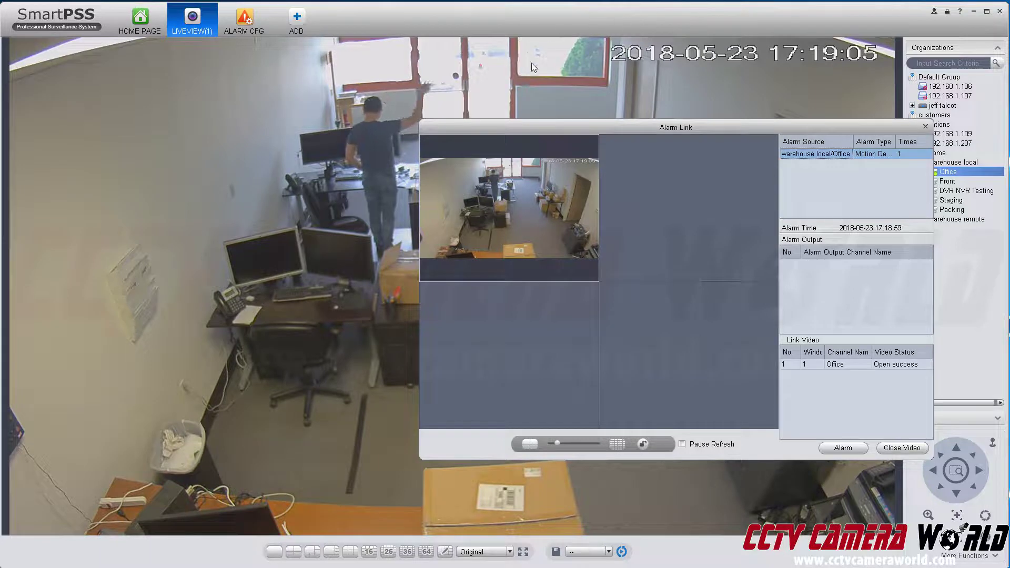
# - Stop and reopen the Office alarm video, switch to 16 panes, then close Alarm Link
pyautogui.moveTo(530, 163)
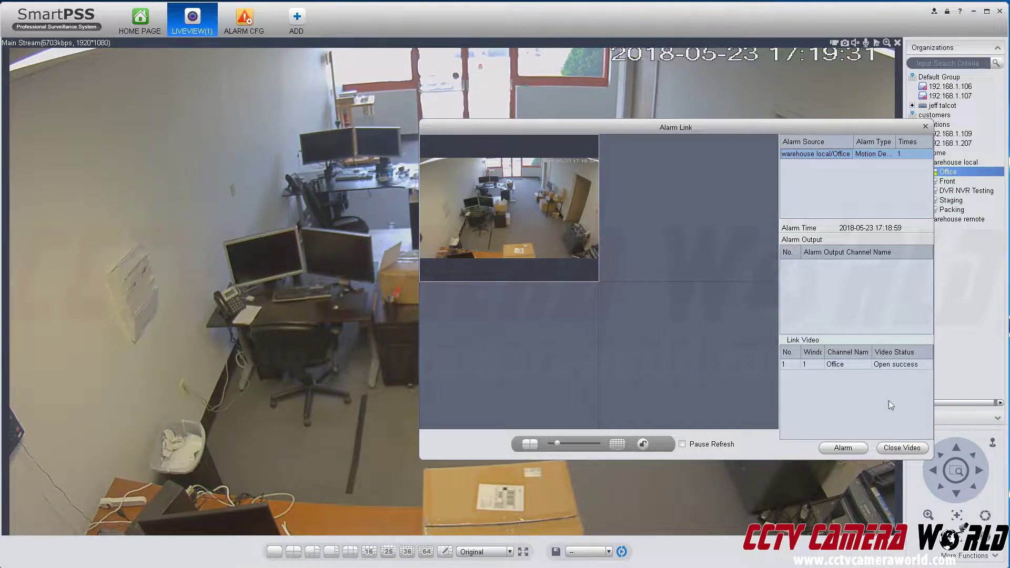
pyautogui.click(904, 451)
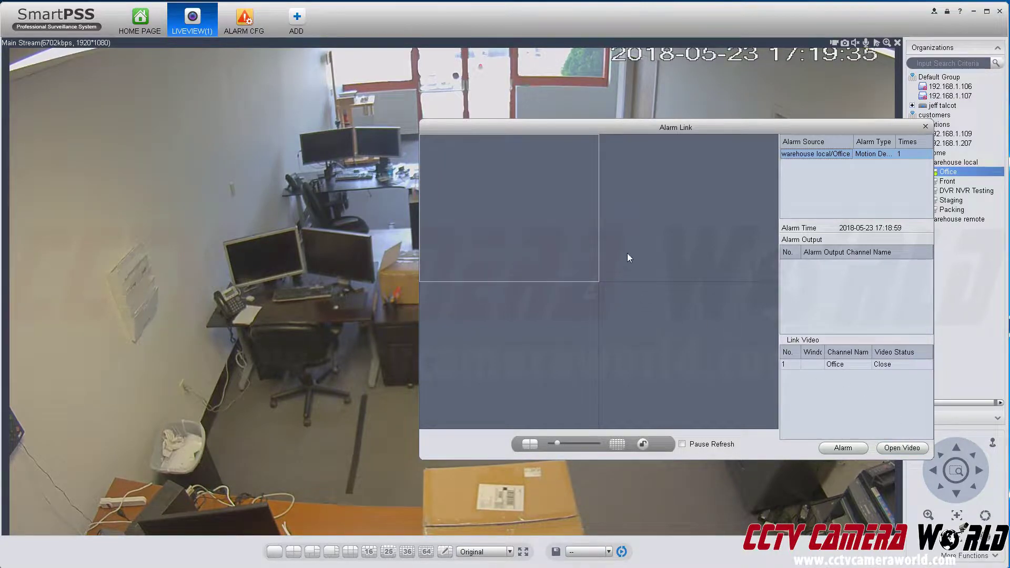
pyautogui.click(908, 447)
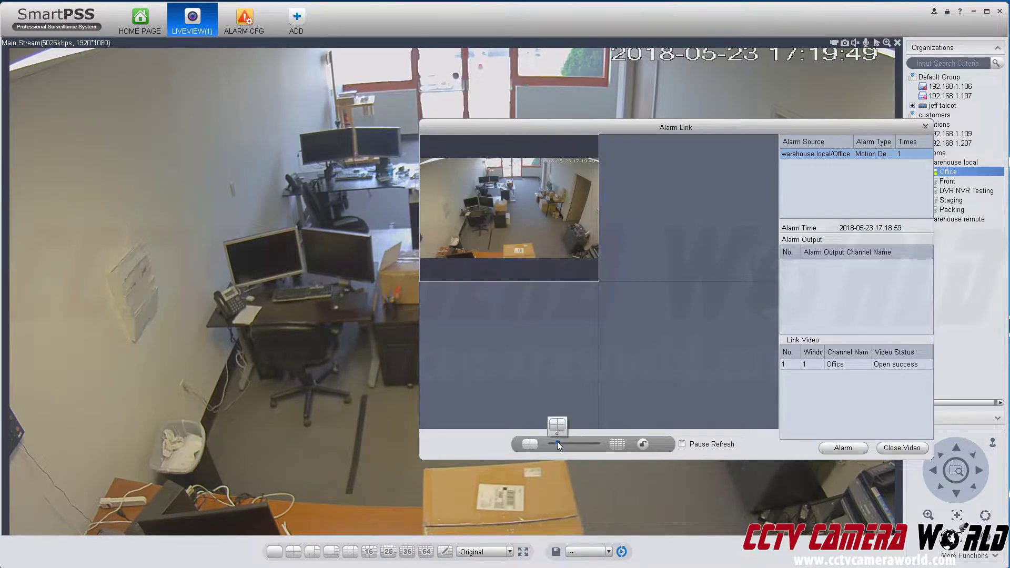
pyautogui.moveTo(559, 446); pyautogui.dragTo(579, 443)
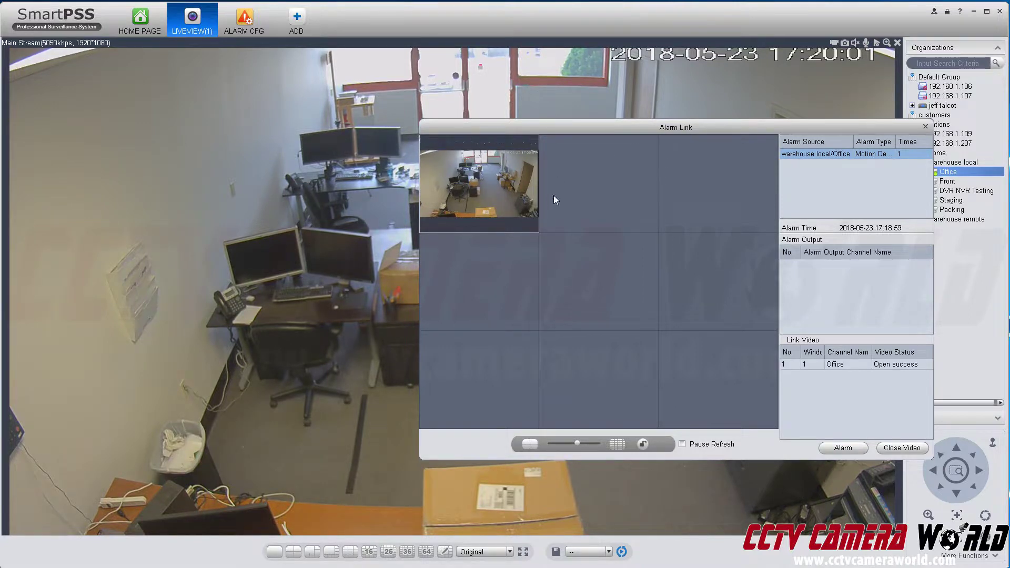
pyautogui.click(296, 18)
pyautogui.click(245, 21)
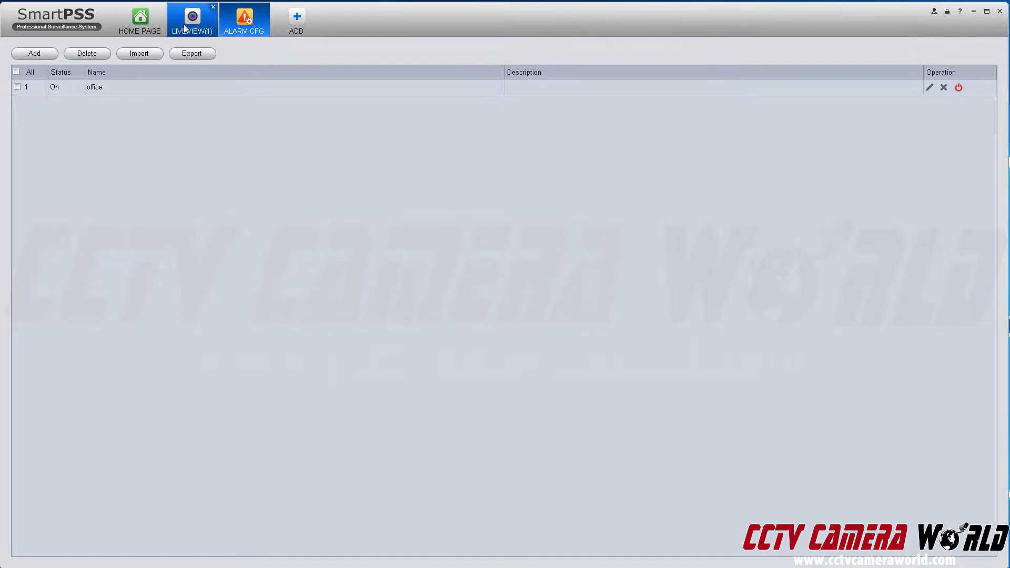
# - Open the office alarm scheme for editing from the Alarm CFG list
pyautogui.click(184, 24)
pyautogui.click(232, 26)
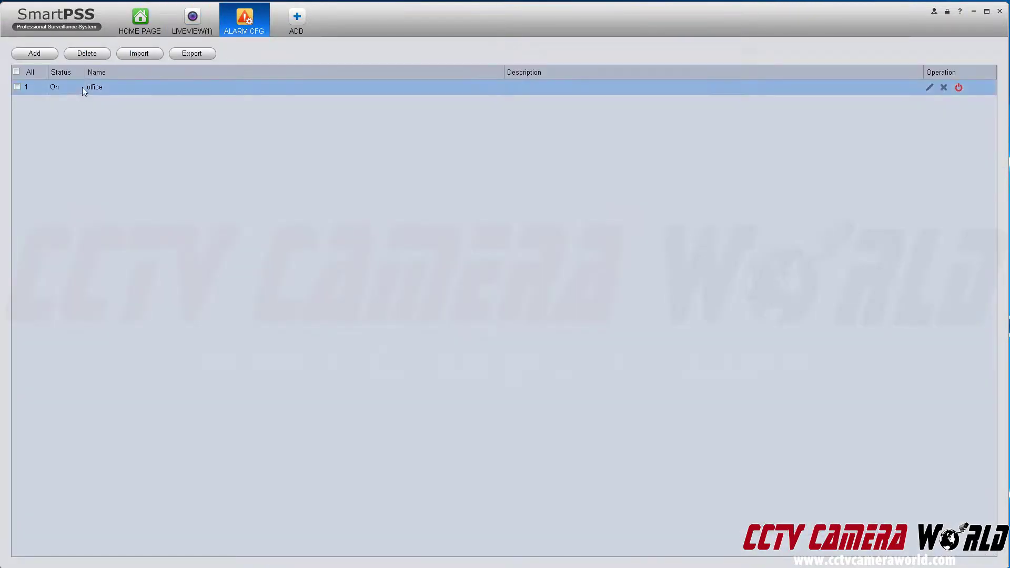
pyautogui.click(929, 88)
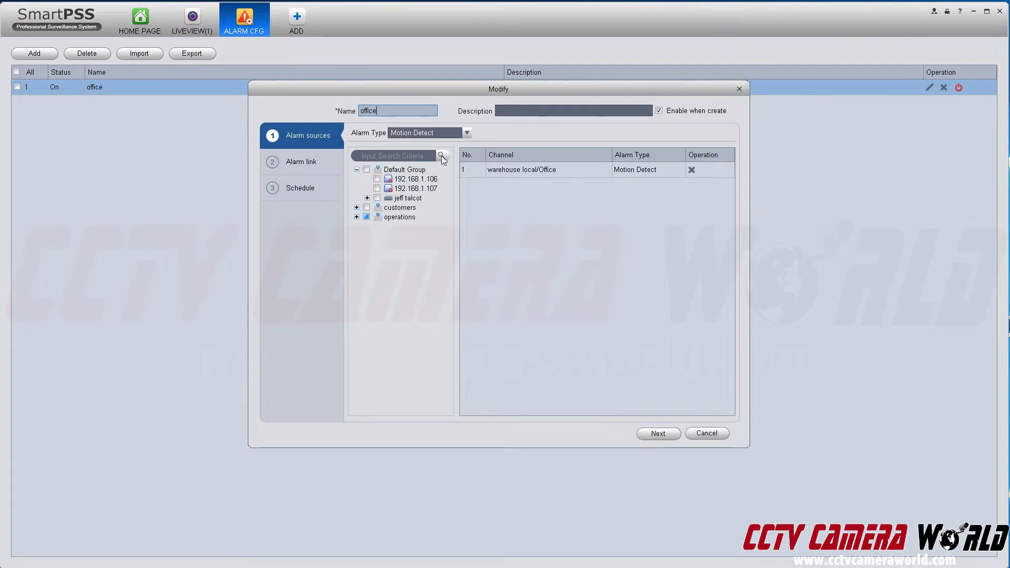
pyautogui.click(356, 217)
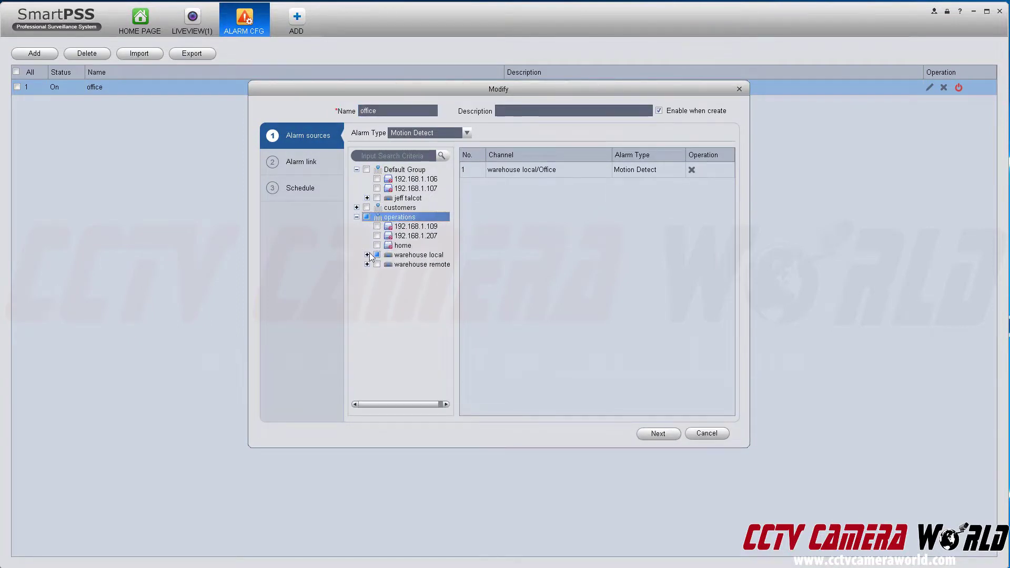
pyautogui.click(368, 255)
pyautogui.click(312, 169)
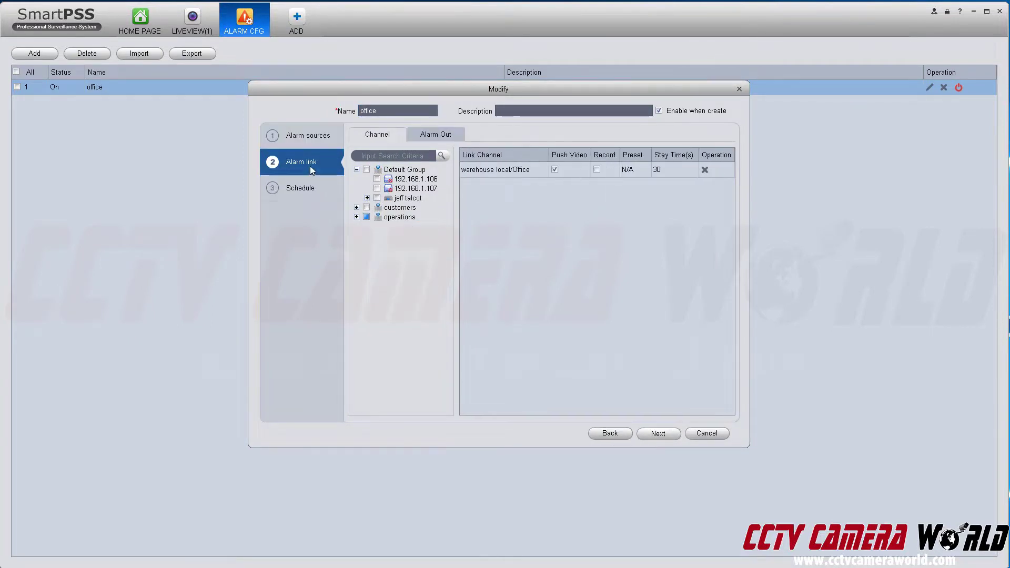
# - Link the Front, DVR NVR Test and Staging cameras, then review the Office alarm source
pyautogui.click(357, 217)
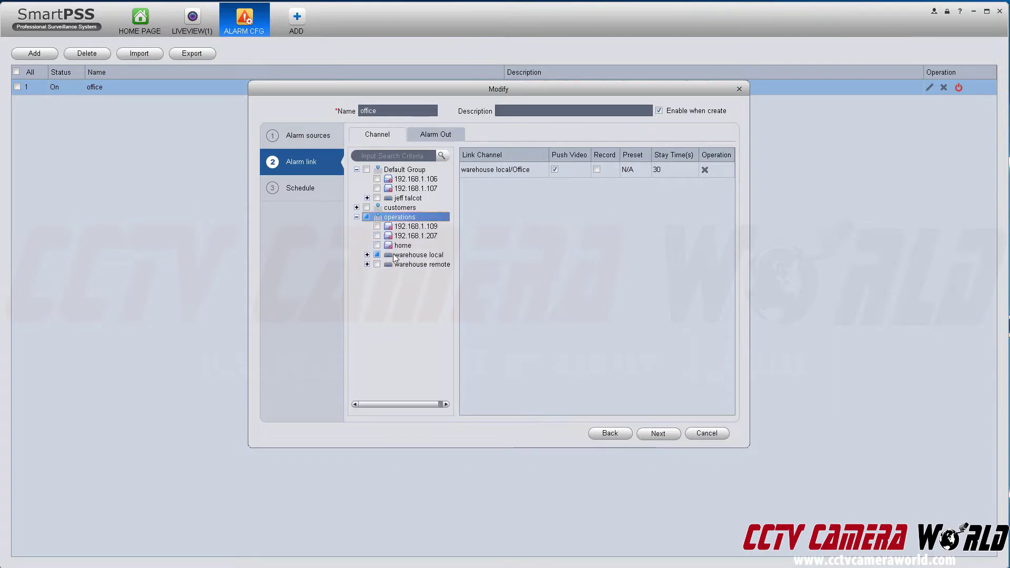
pyautogui.click(367, 254)
pyautogui.click(387, 274)
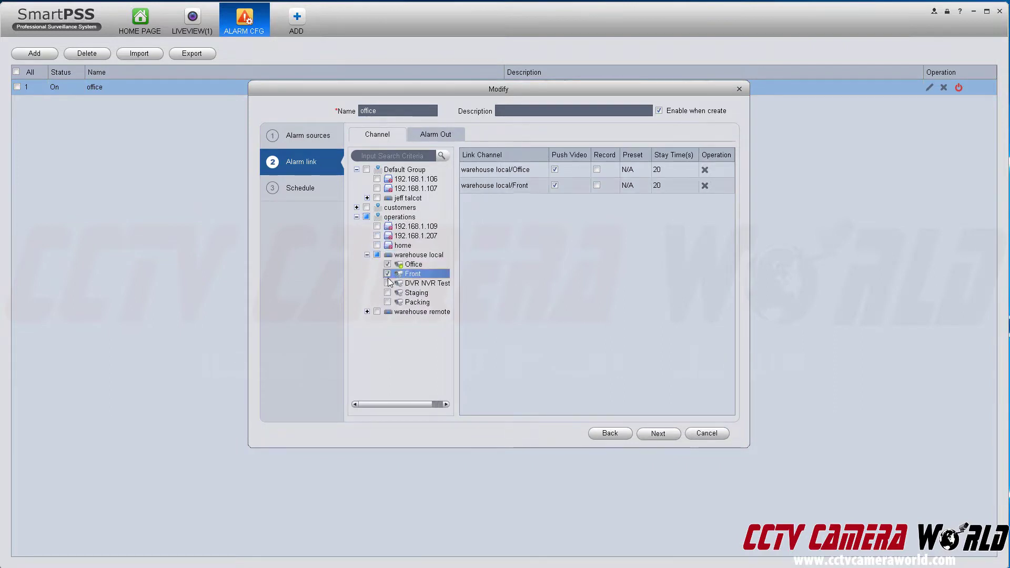
pyautogui.click(387, 283)
pyautogui.click(387, 293)
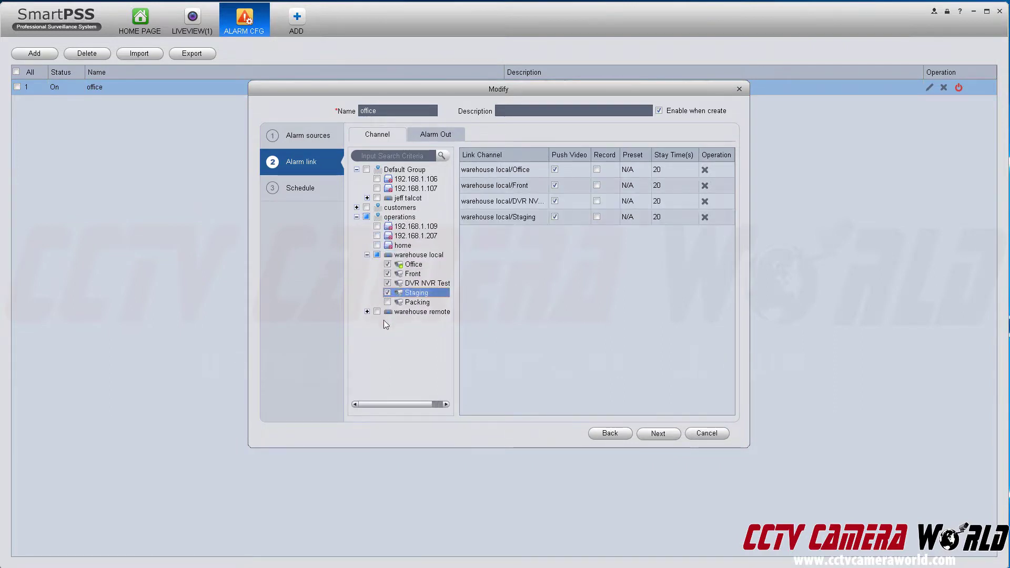
pyautogui.click(308, 141)
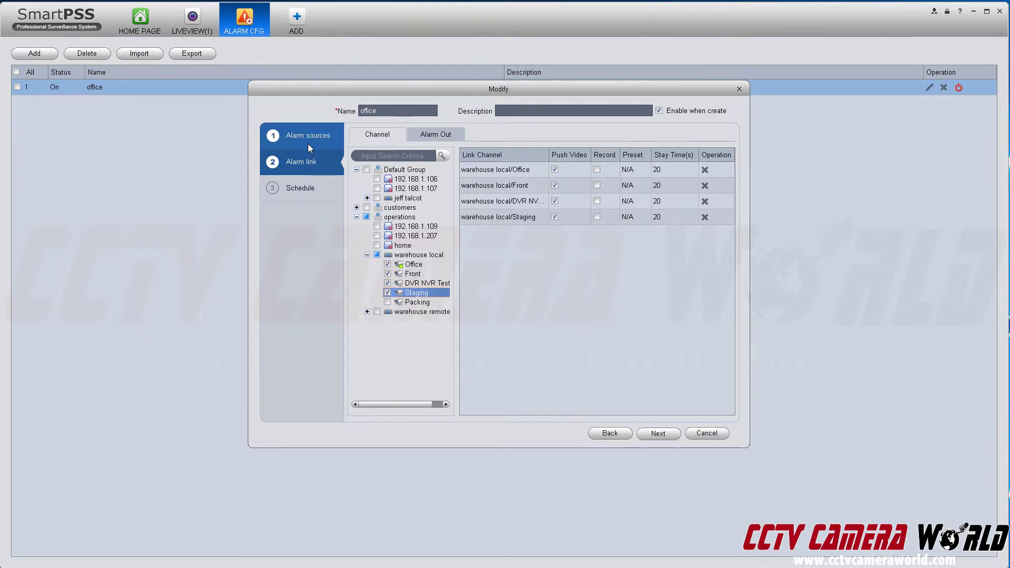
pyautogui.click(414, 265)
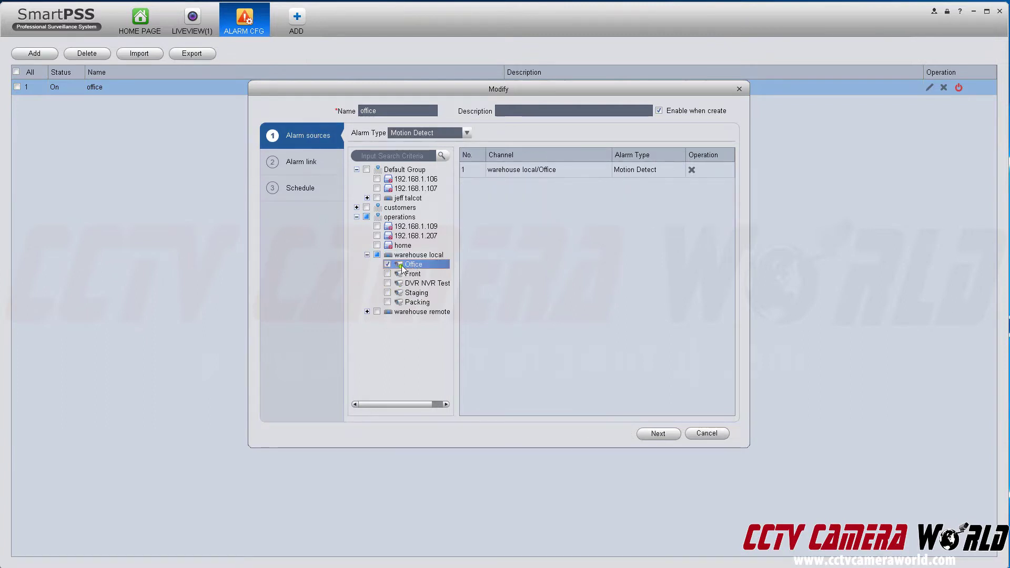